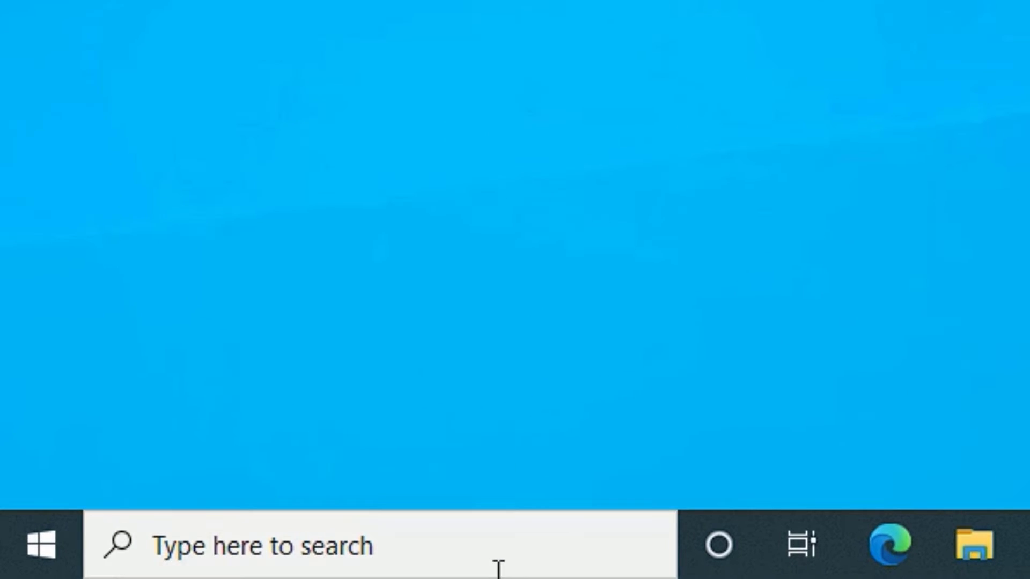
Search Windows for 'run' to find the Run app
left_click(498, 568)
type("run")
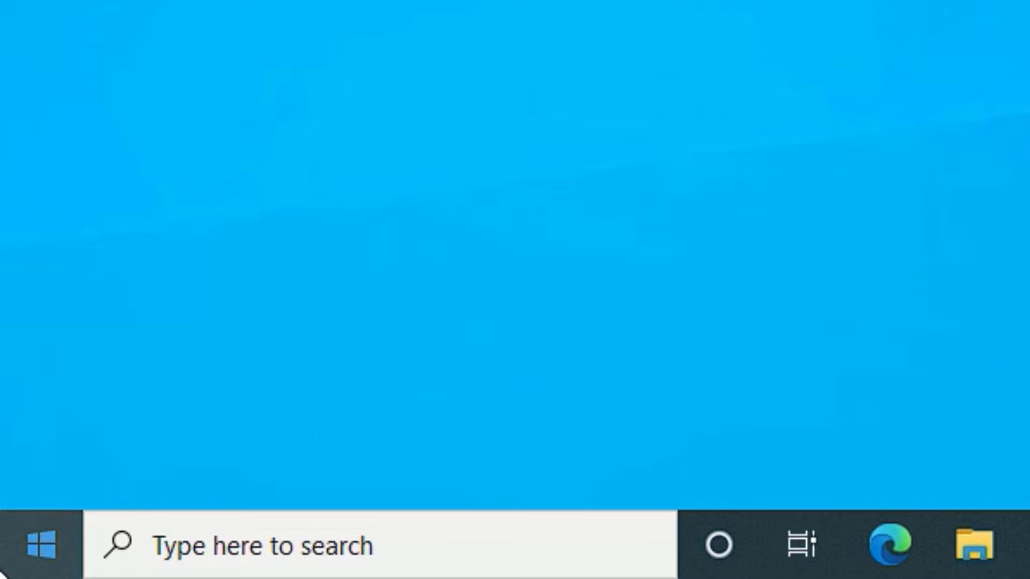
Launch Disk Management by running diskmgmt.msc from the Win+X Run prompt
right_click(54, 557)
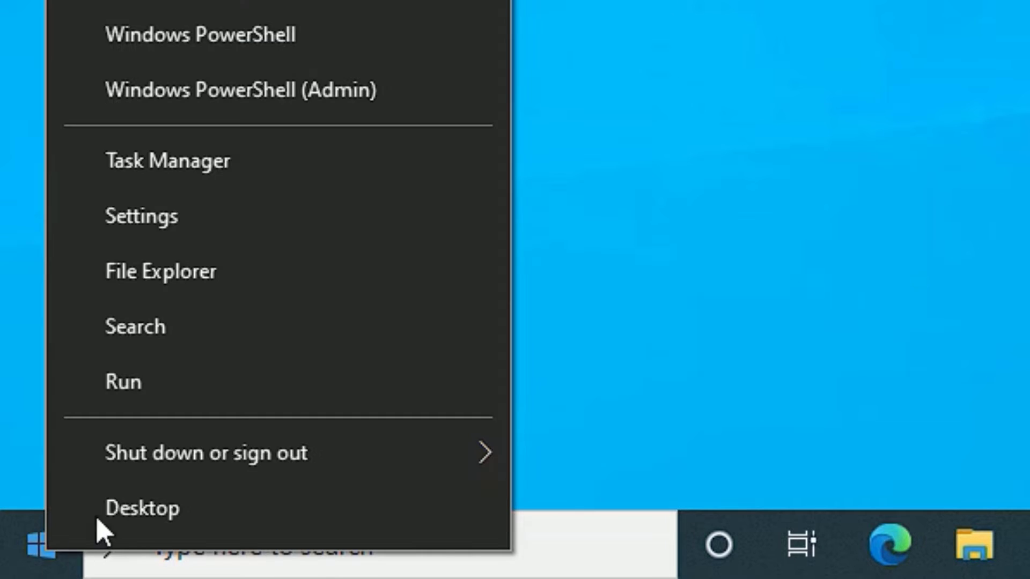
left_click(131, 384)
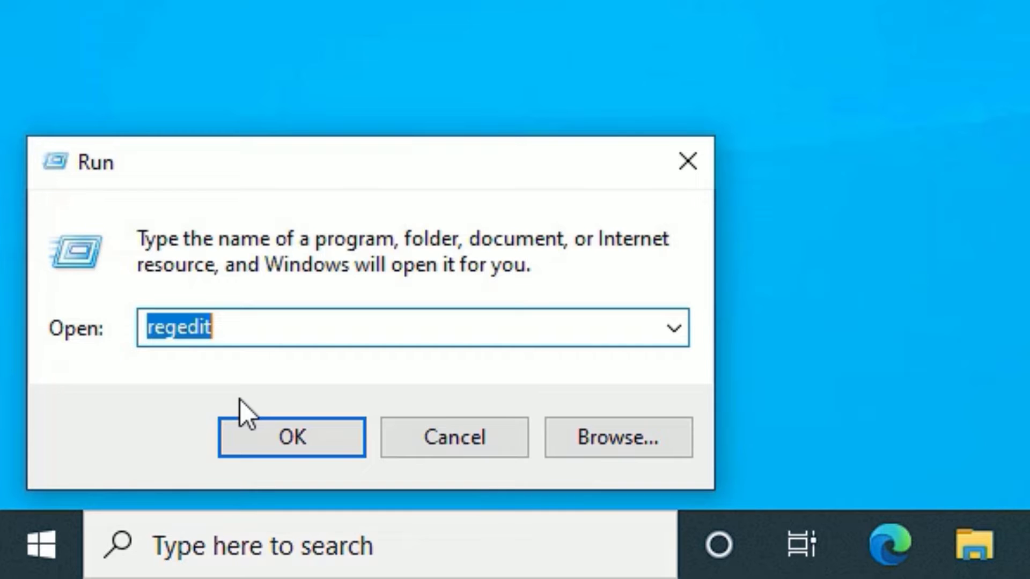
type("diskm")
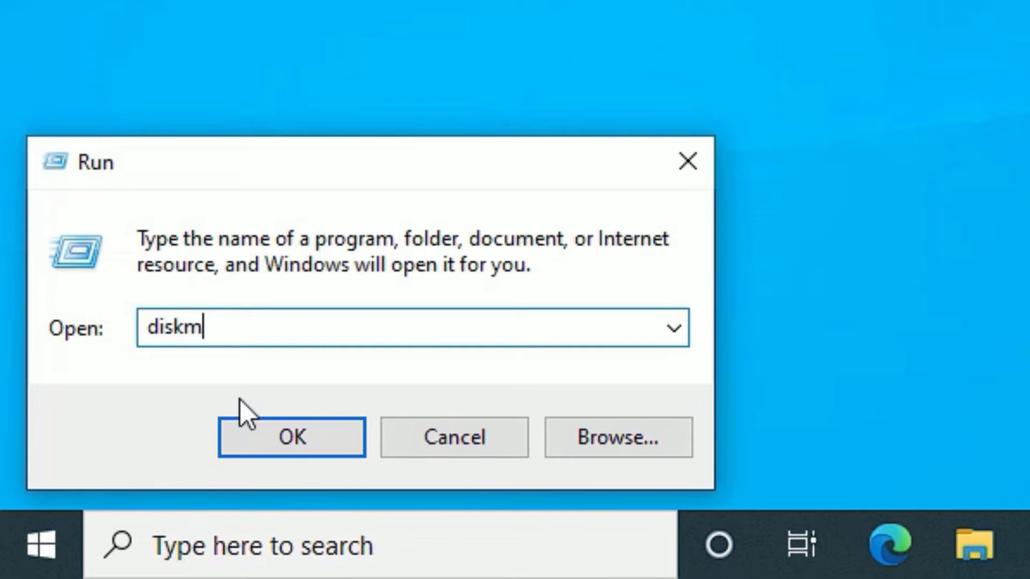
type("gmt.msc")
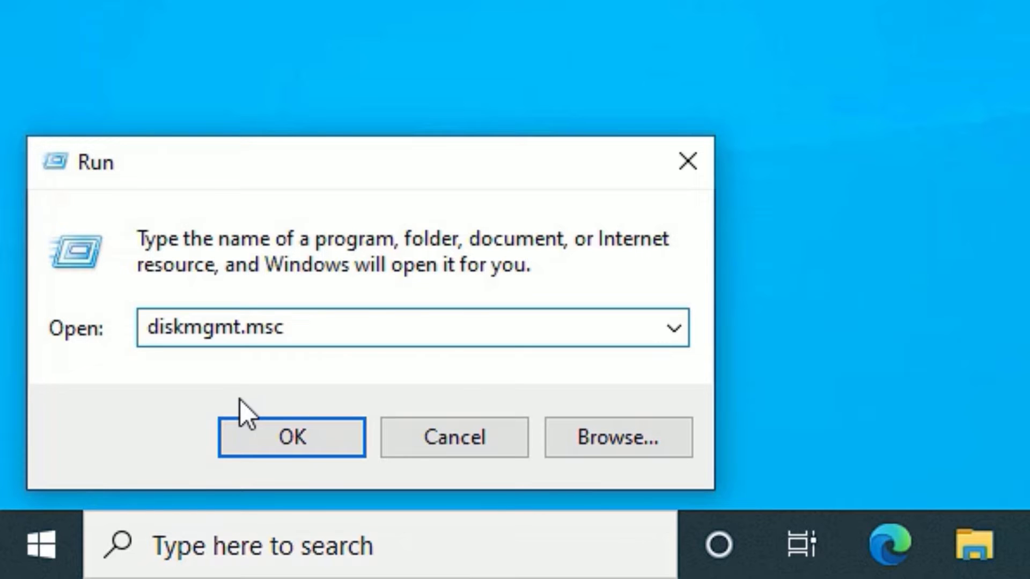
key("Return")
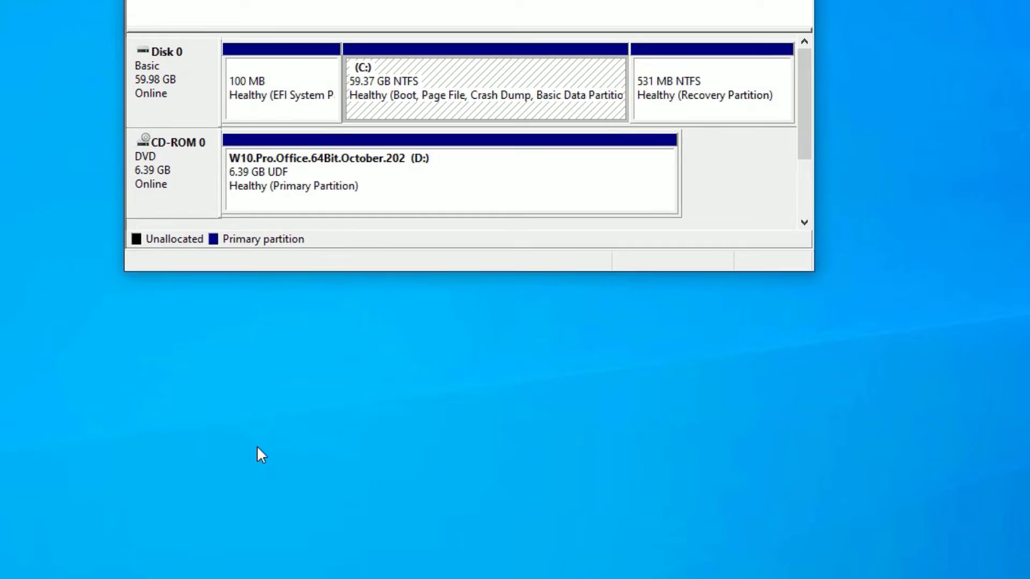
Search for 'my pc' and open This PC to view the drives
left_click(201, 569)
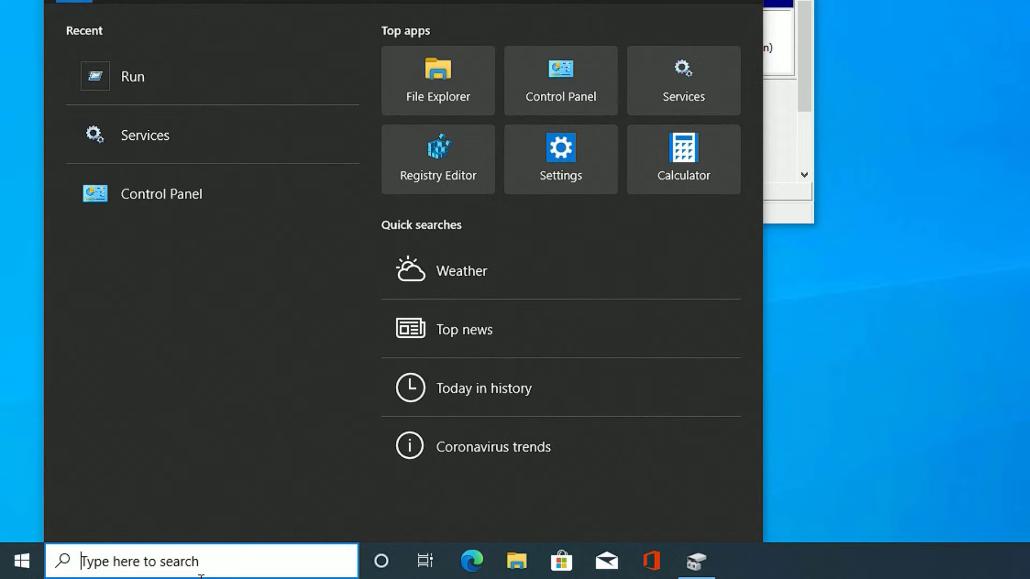
type("filemana")
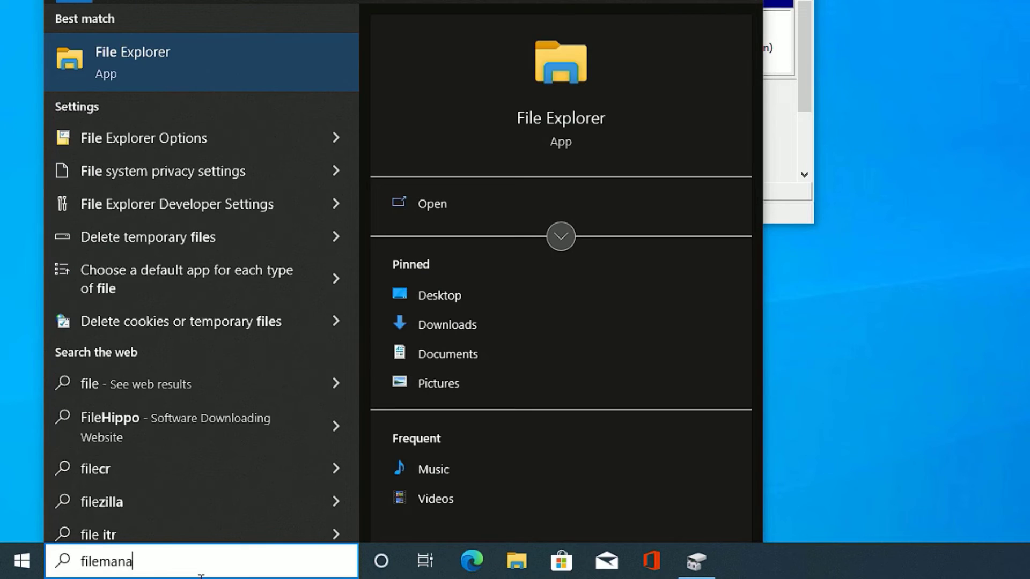
type("ge")
key("BackSpace")
key("BackSpace")
key("BackSpace")
key("BackSpace")
key("BackSpace")
key("BackSpace")
key("BackSpace")
key("BackSpace")
key("BackSpace")
key("BackSpace")
type("my pc")
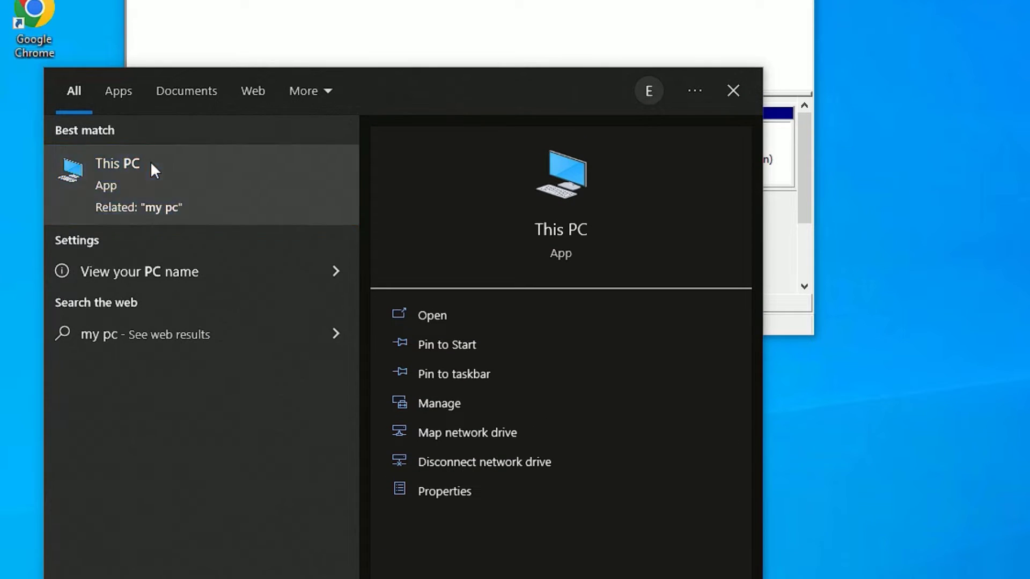
left_click(150, 164)
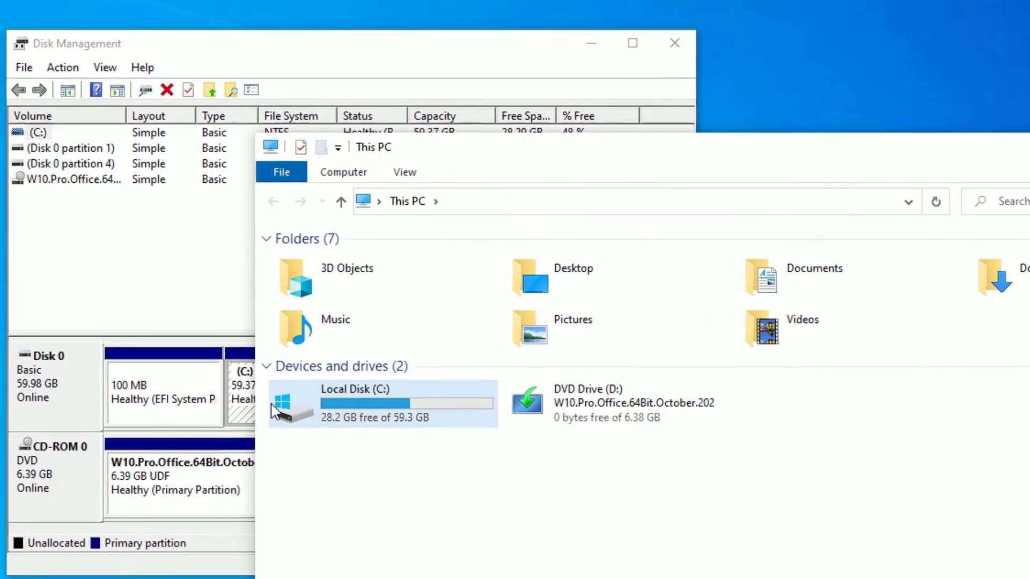
Bring Disk Management forward and select the recovery, EFI and C: partitions in turn
left_click(100, 299)
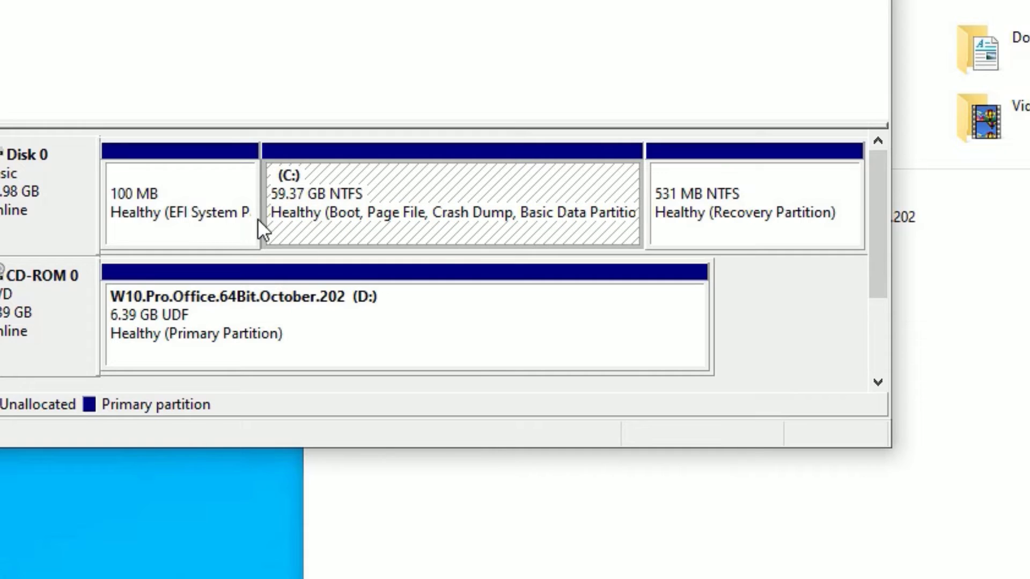
left_click(779, 196)
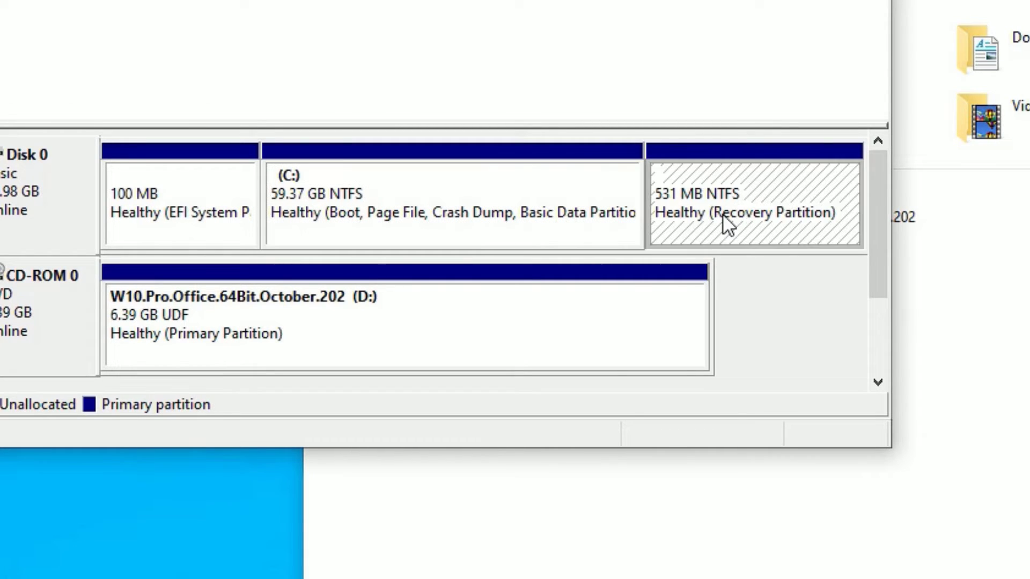
left_click(207, 213)
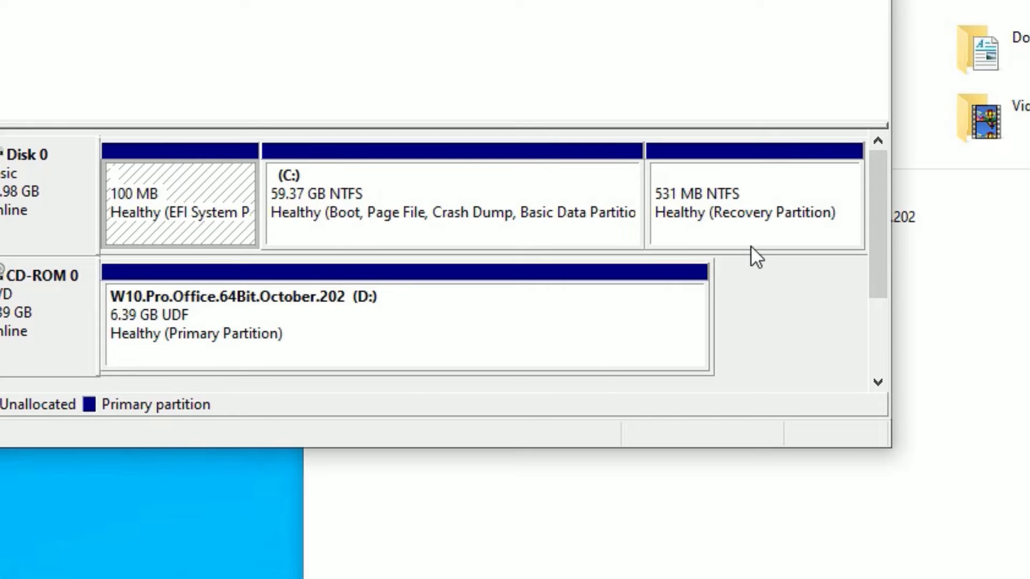
left_click(764, 240)
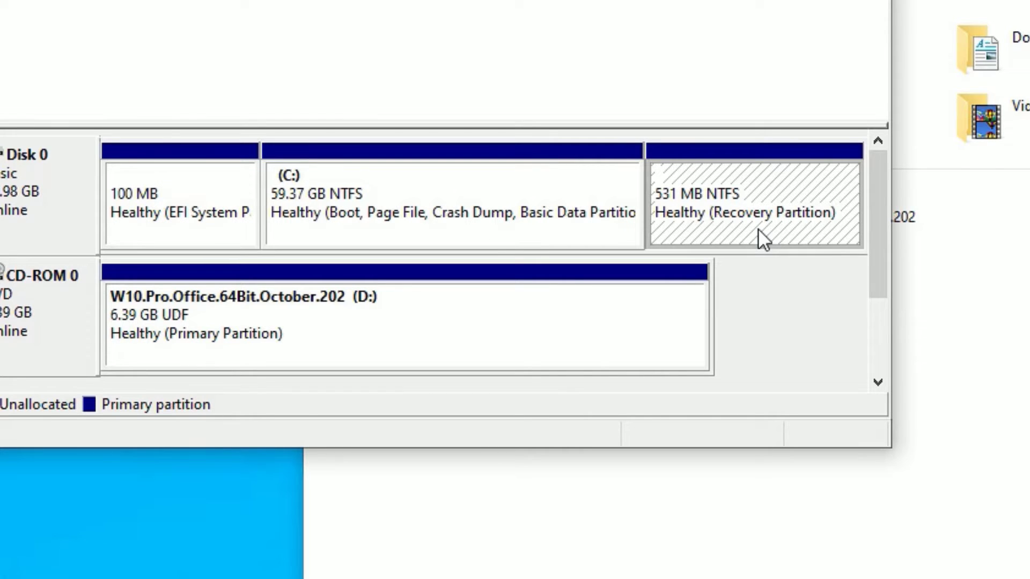
left_click(460, 204)
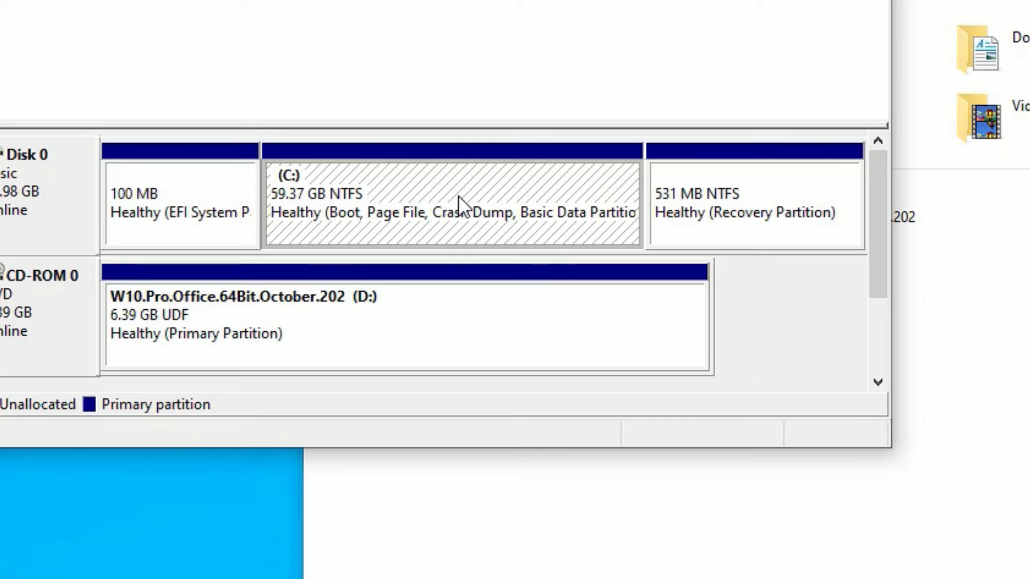
Start shrinking the C: volume and enter 5000 MB as the amount
right_click(436, 181)
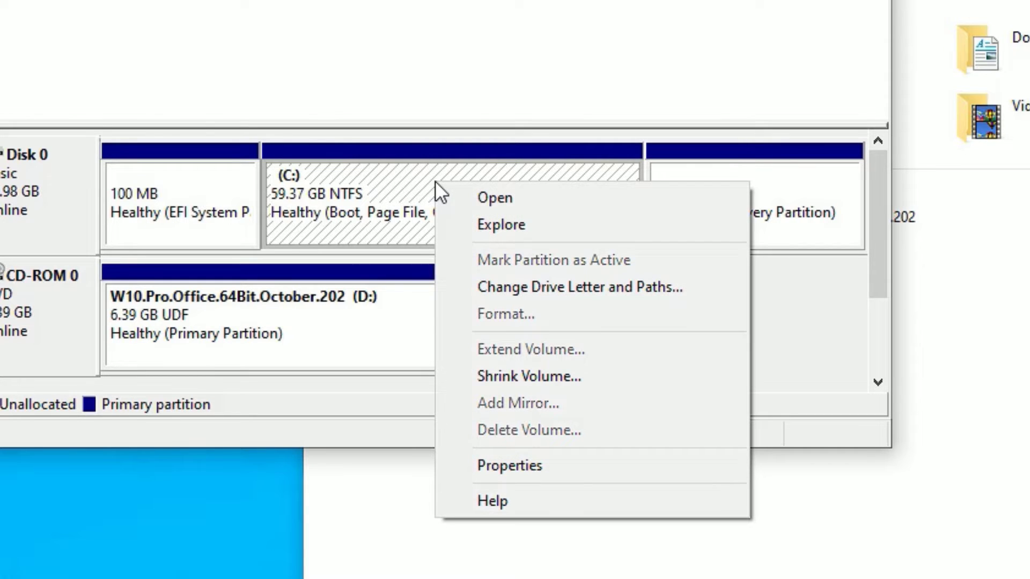
left_click(544, 376)
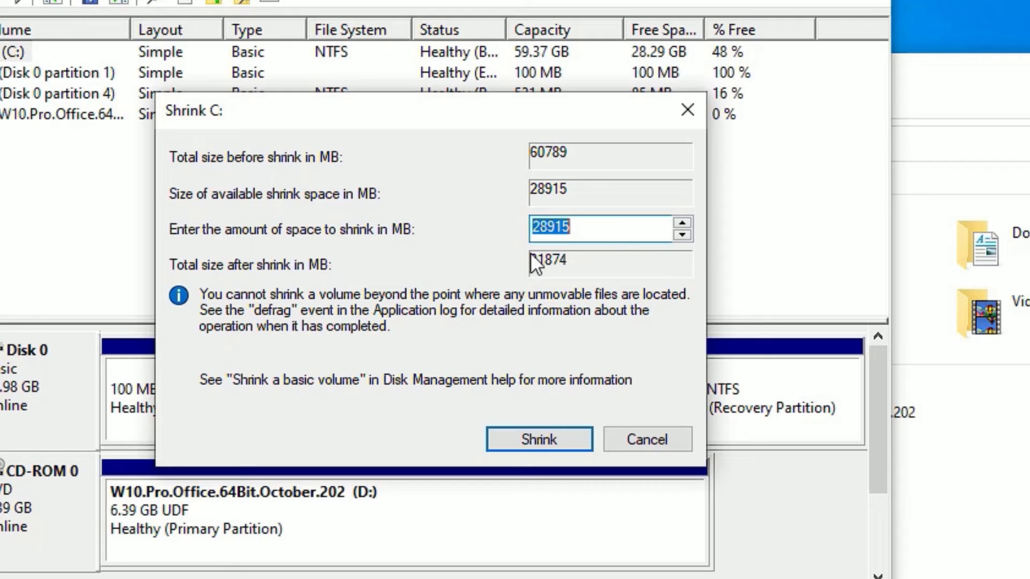
type("5000")
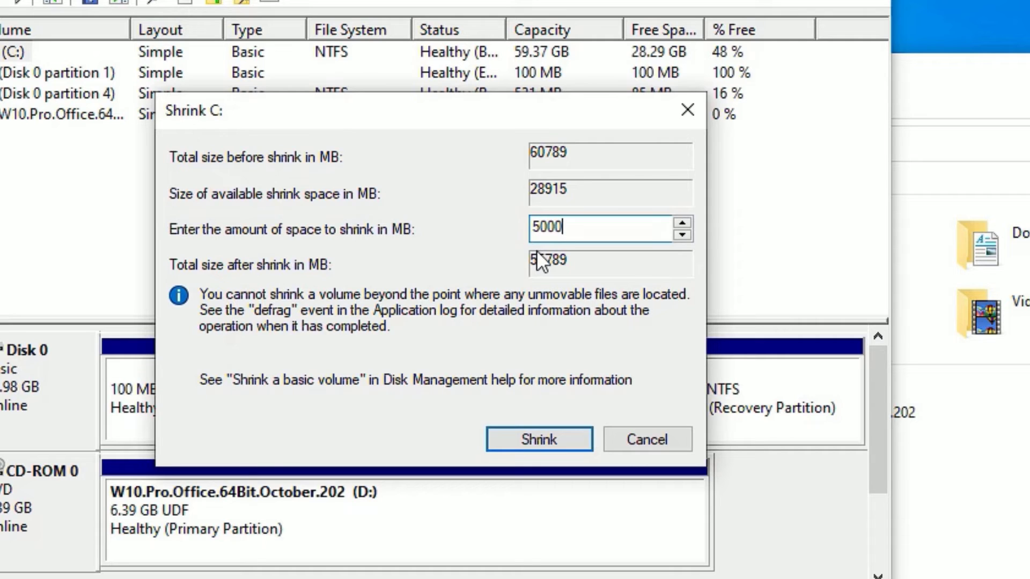
Search for 'calc' and launch Calculator
key("super")
type("calc")
key("Return")
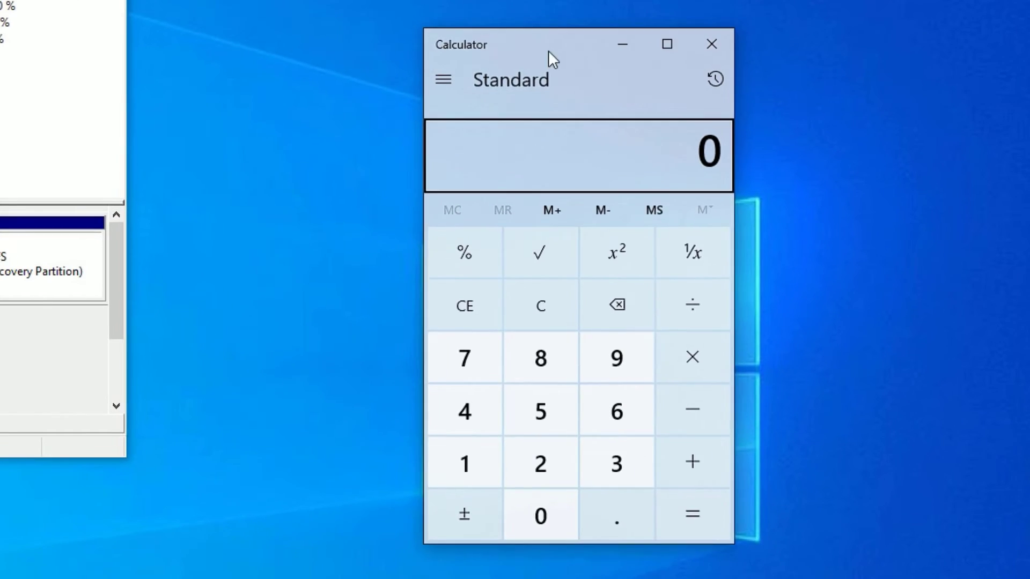
Move Calculator beside the shrink dialog and compute 1024 × 5 = 5,120
left_click_drag(548, 51, 370, 17)
left_click(293, 432)
left_click(336, 484)
left_click(358, 428)
left_click(295, 381)
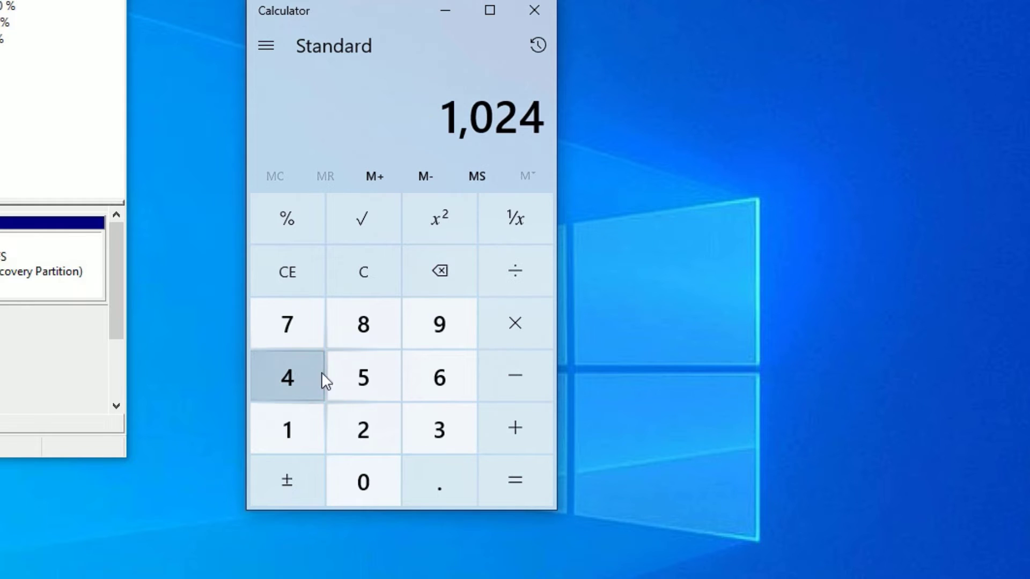
left_click(495, 331)
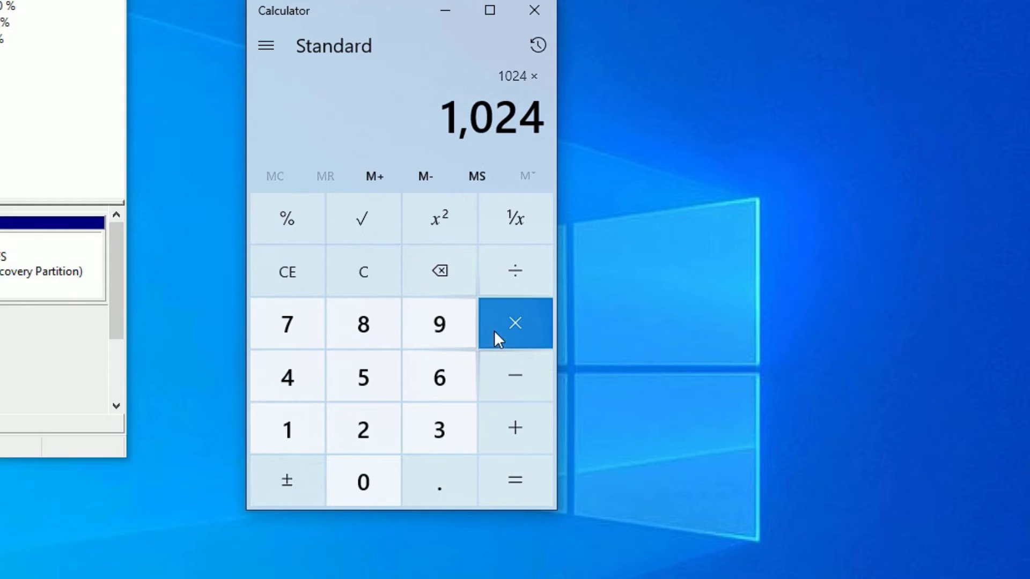
left_click(364, 373)
left_click(514, 480)
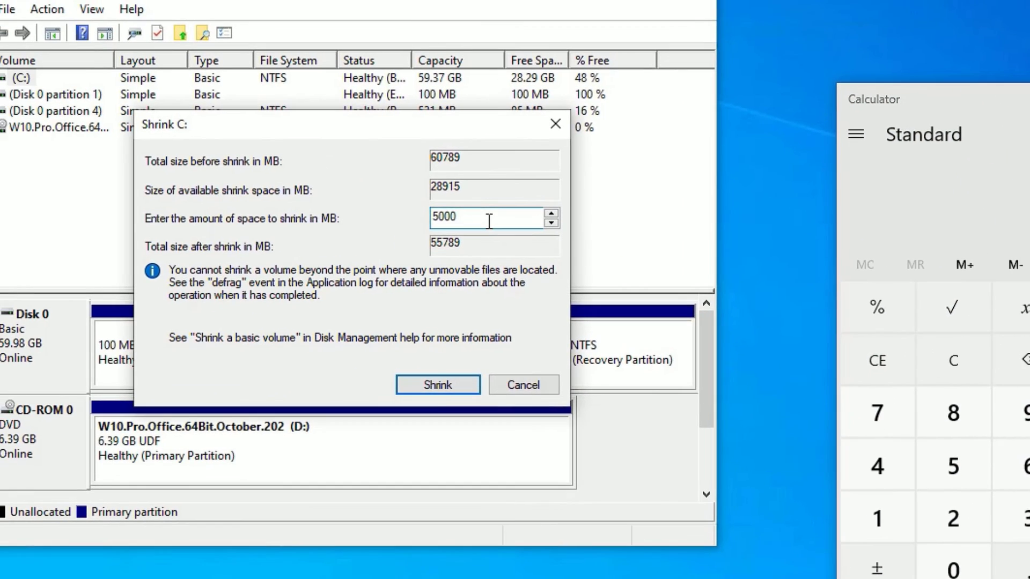
Shrink C: by 5120 MB, leaving 5.00 GB of unallocated space
key("BackSpace")
key("BackSpace")
key("BackSpace")
type("120")
left_click(431, 386)
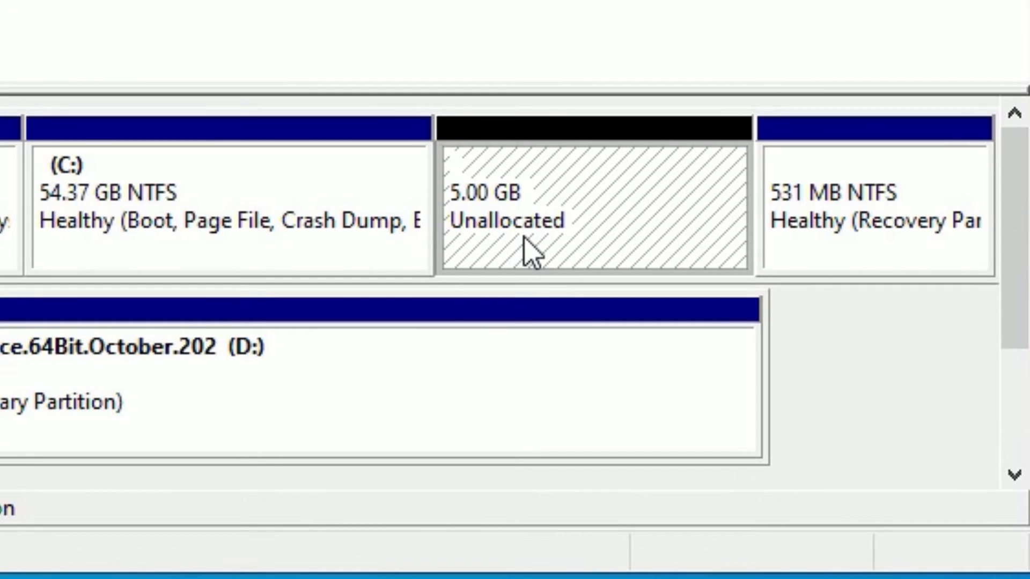
right_click(581, 218)
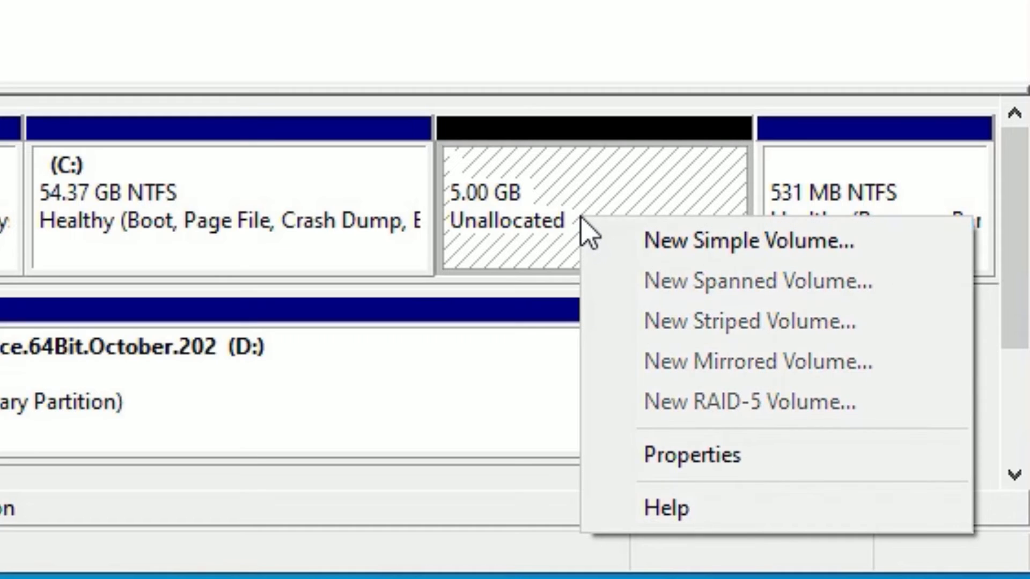
Create a 5119 MB NTFS simple volume with drive letter F in the unallocated space
left_click(718, 243)
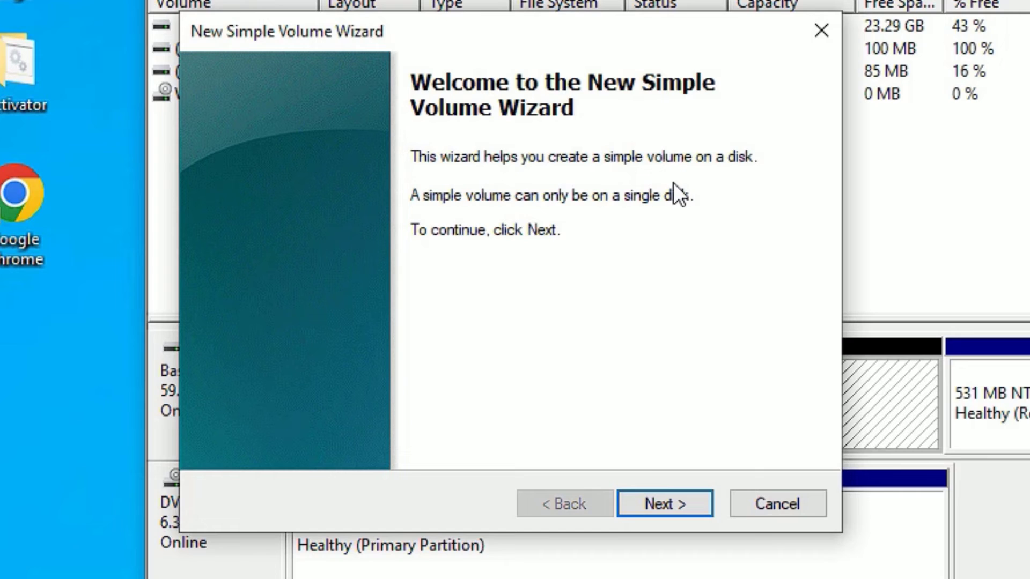
left_click(646, 493)
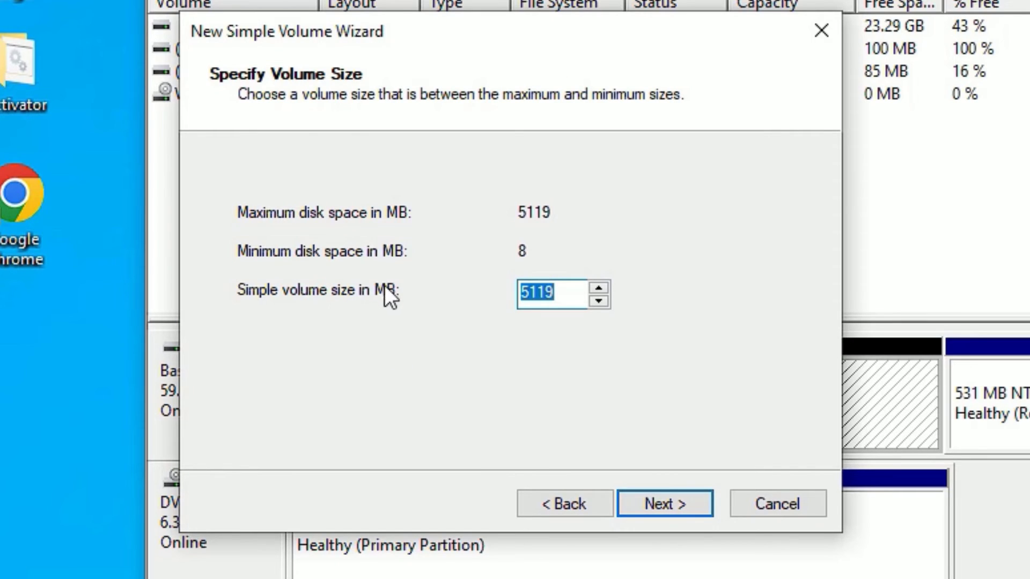
left_click(669, 499)
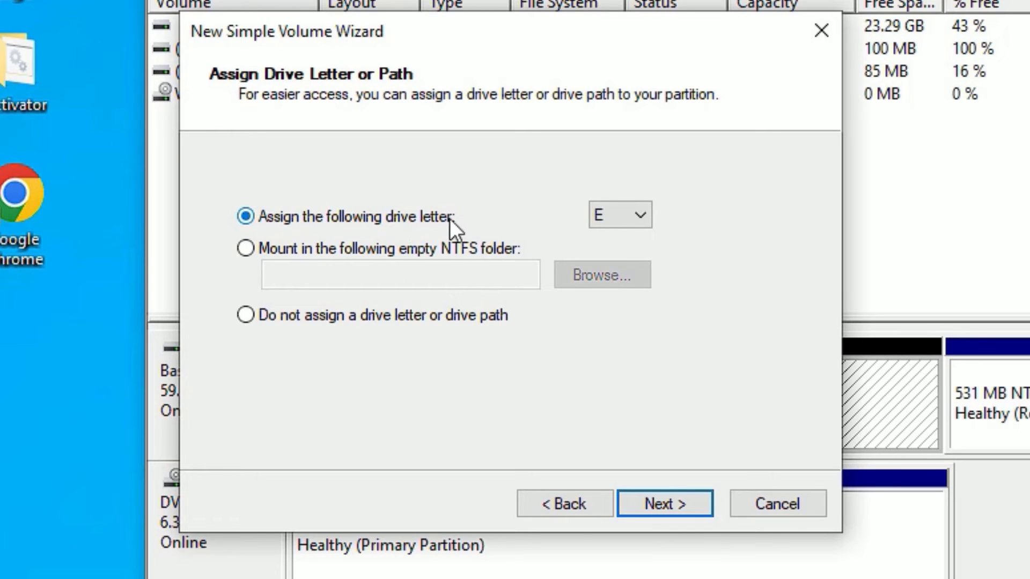
left_click(617, 215)
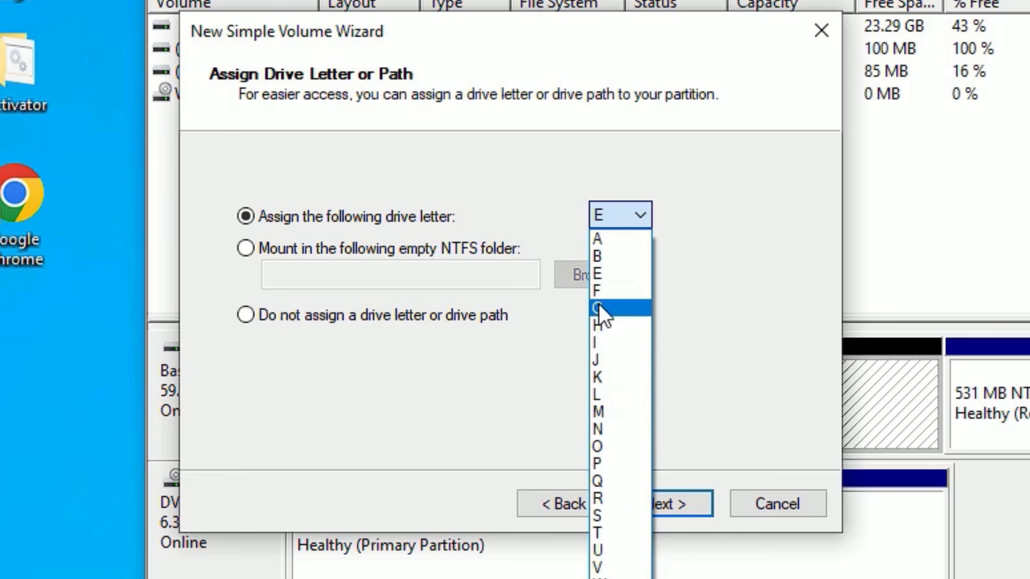
left_click(595, 290)
left_click(654, 507)
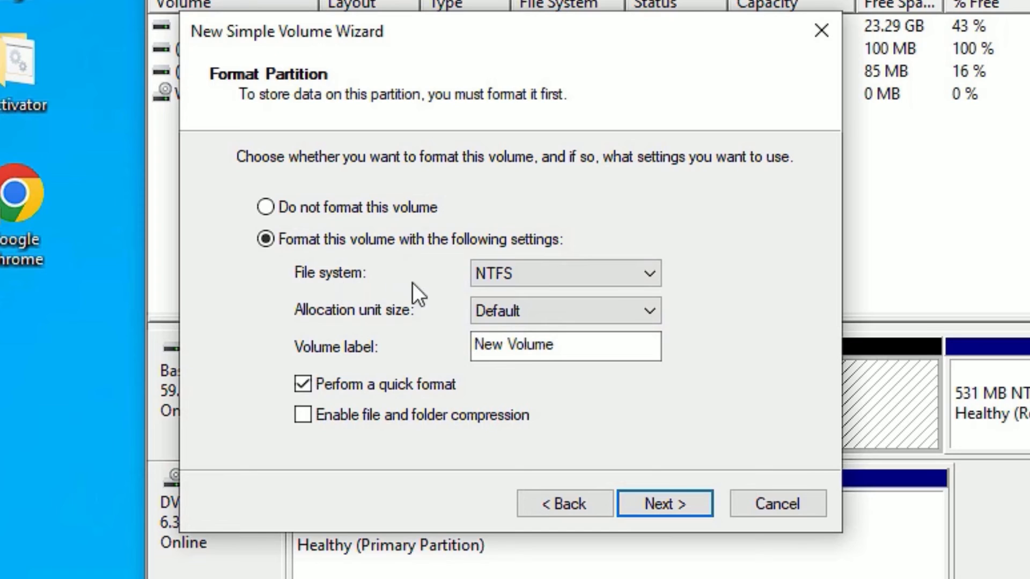
left_click(551, 272)
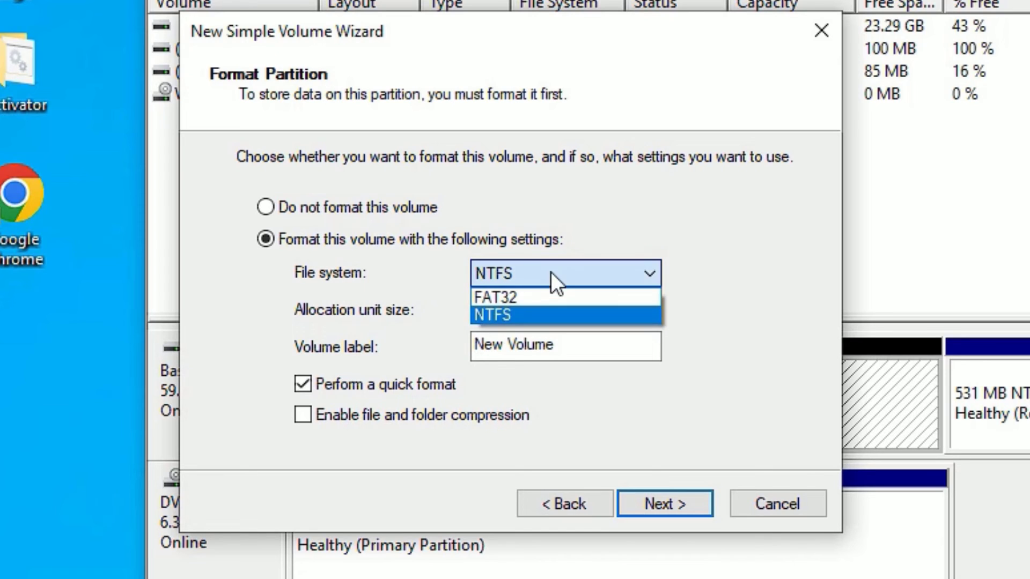
left_click(516, 317)
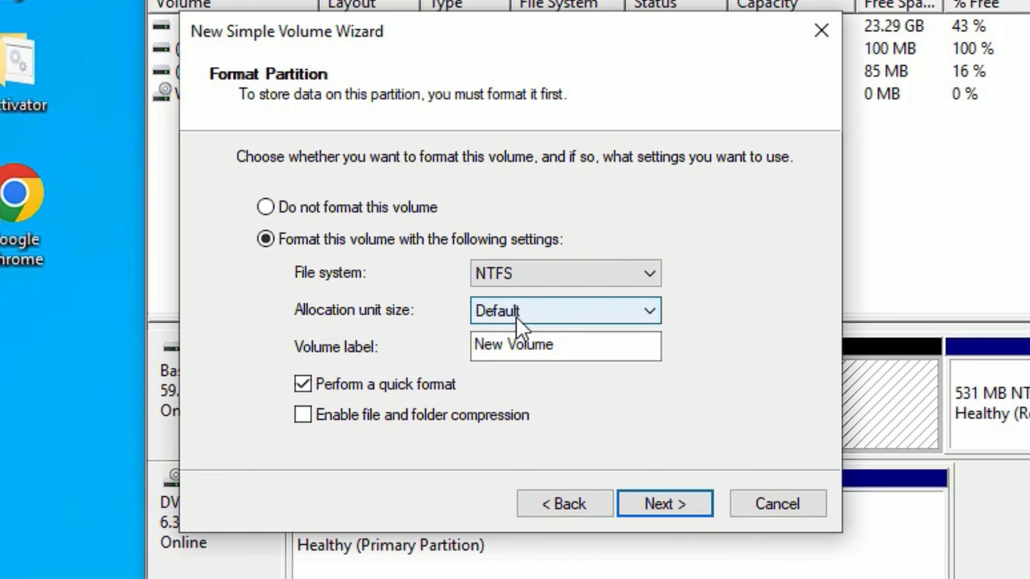
left_click(665, 499)
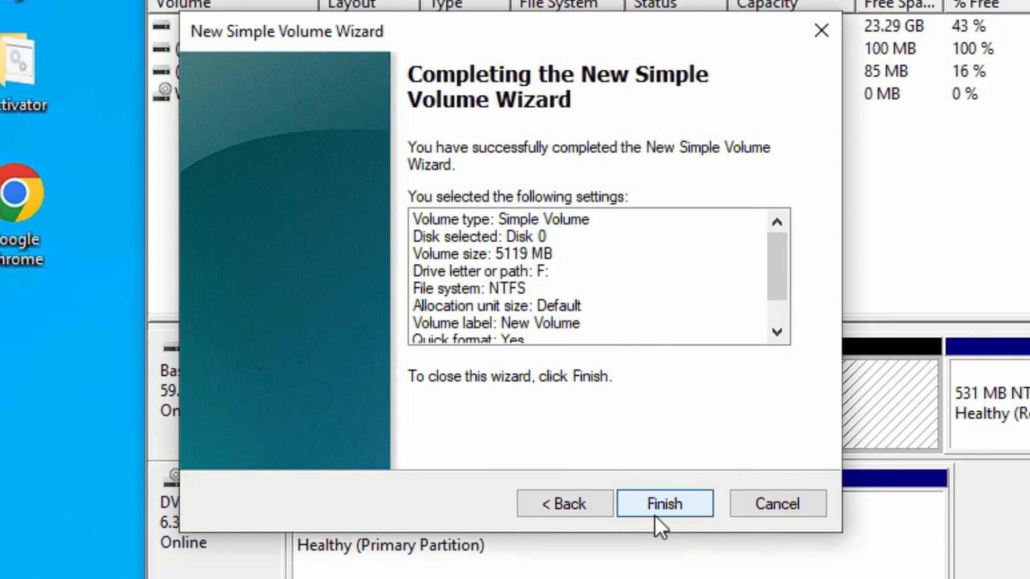
left_click(655, 515)
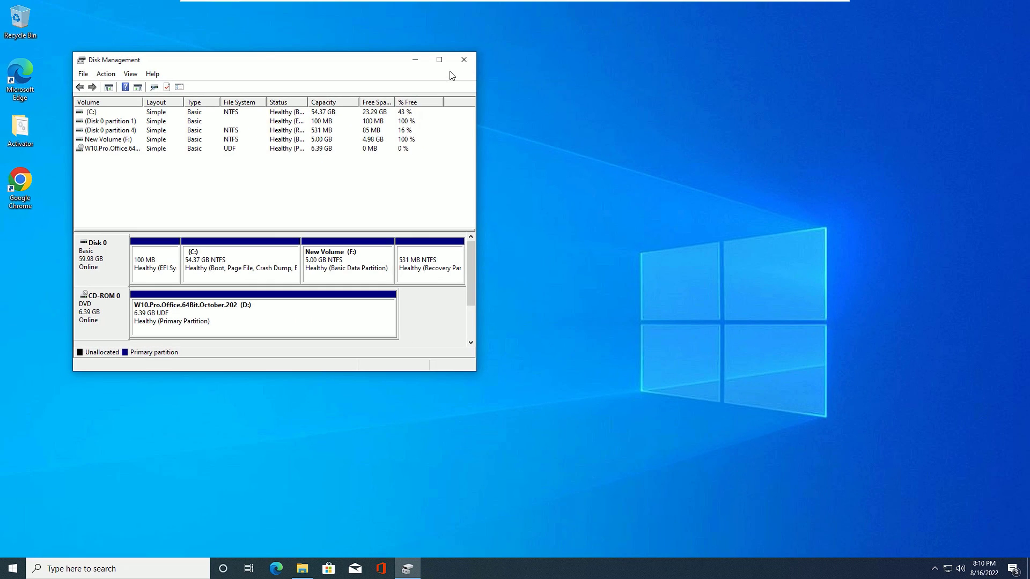
Close Disk Management and verify New Volume (F:) in This PC, 4.97 GB free of 4.99 GB
left_click(465, 61)
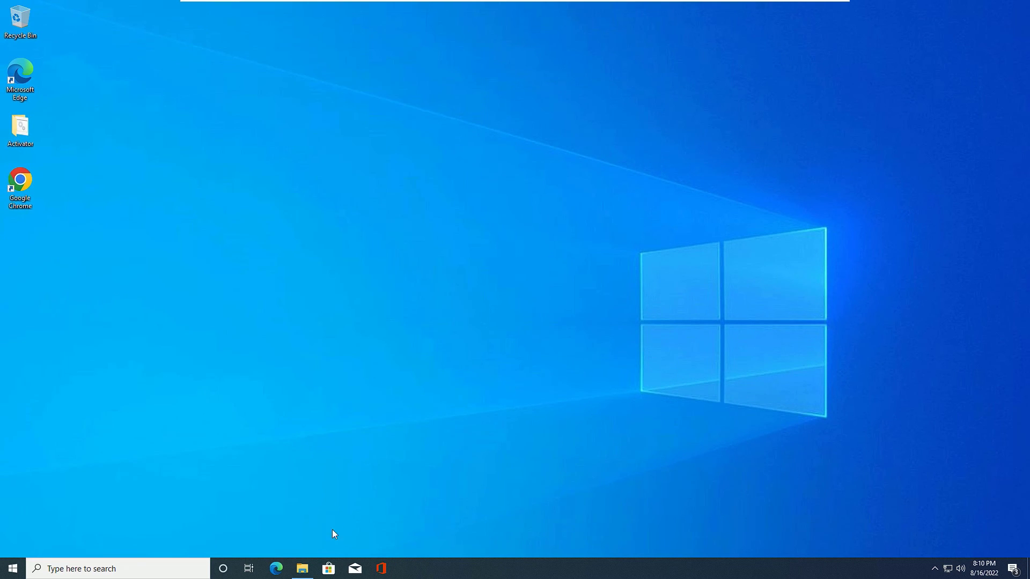
left_click(310, 570)
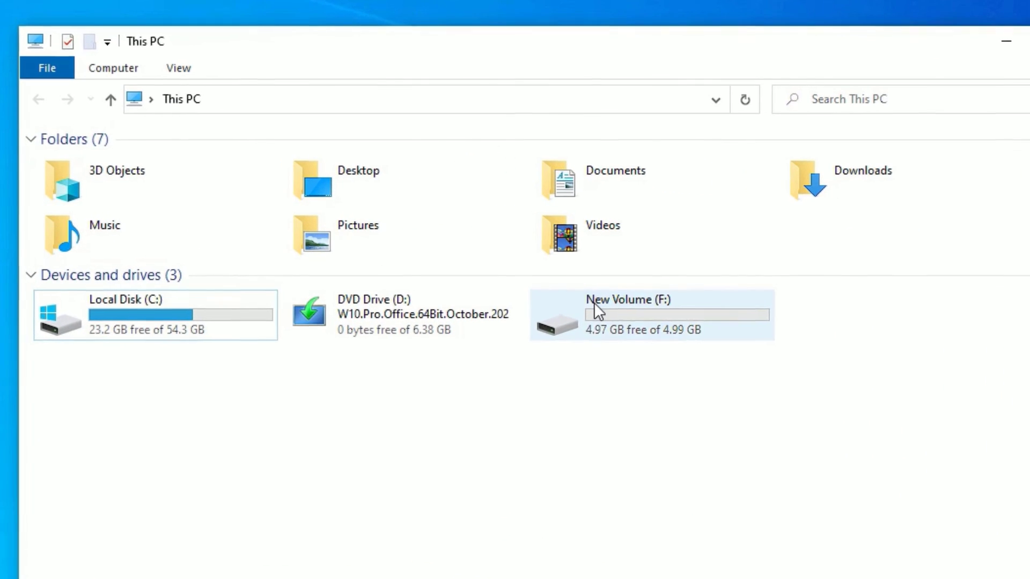
left_click(593, 302)
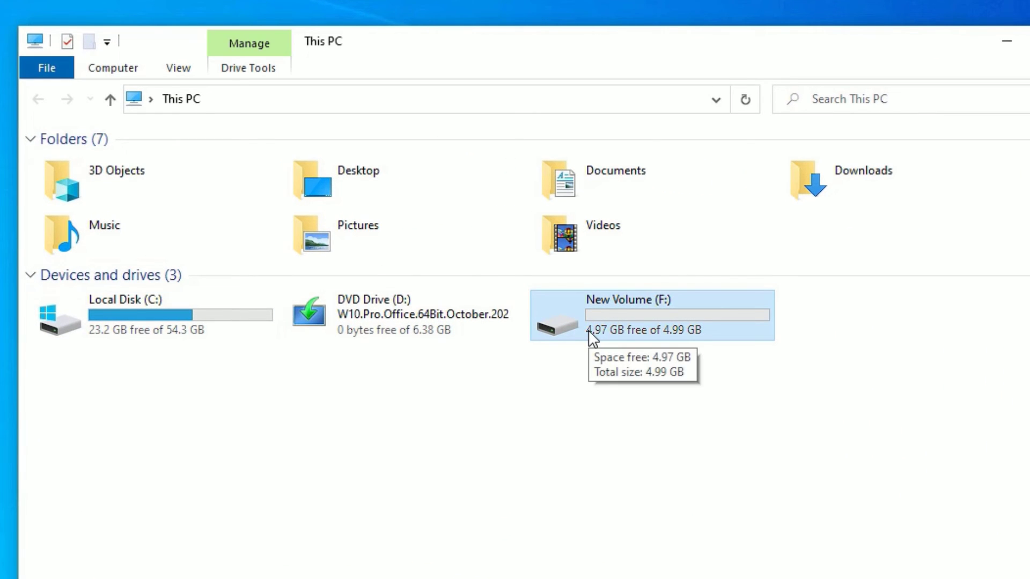
left_click(634, 374)
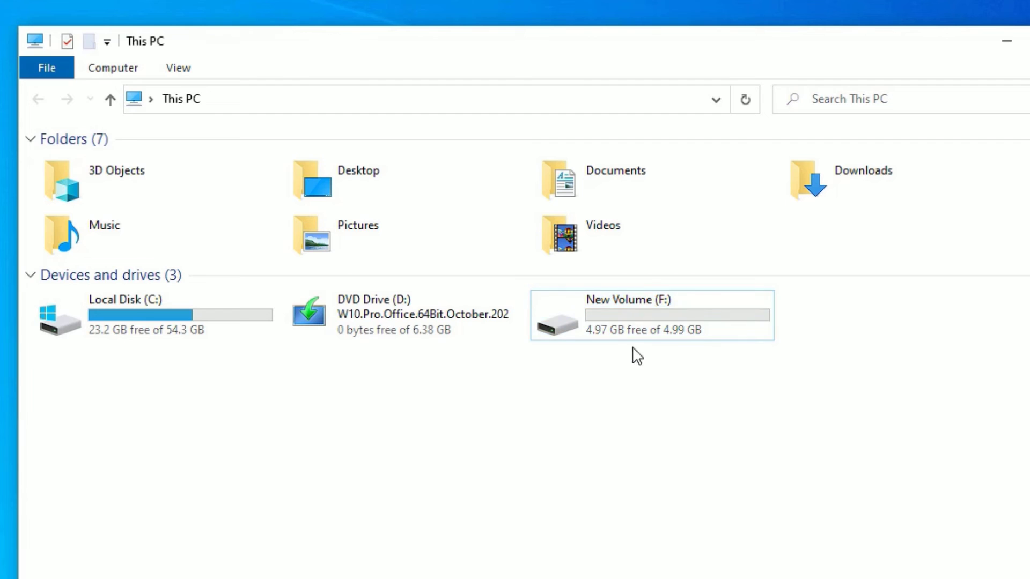